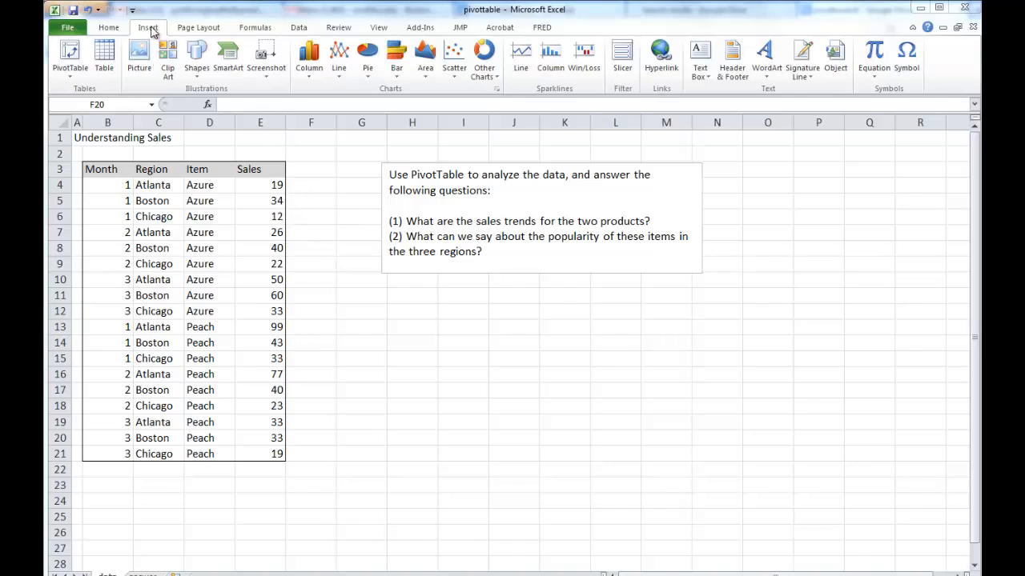
Create a PivotTable from the sales data range B3:E21 on a new worksheet.
click(69, 64)
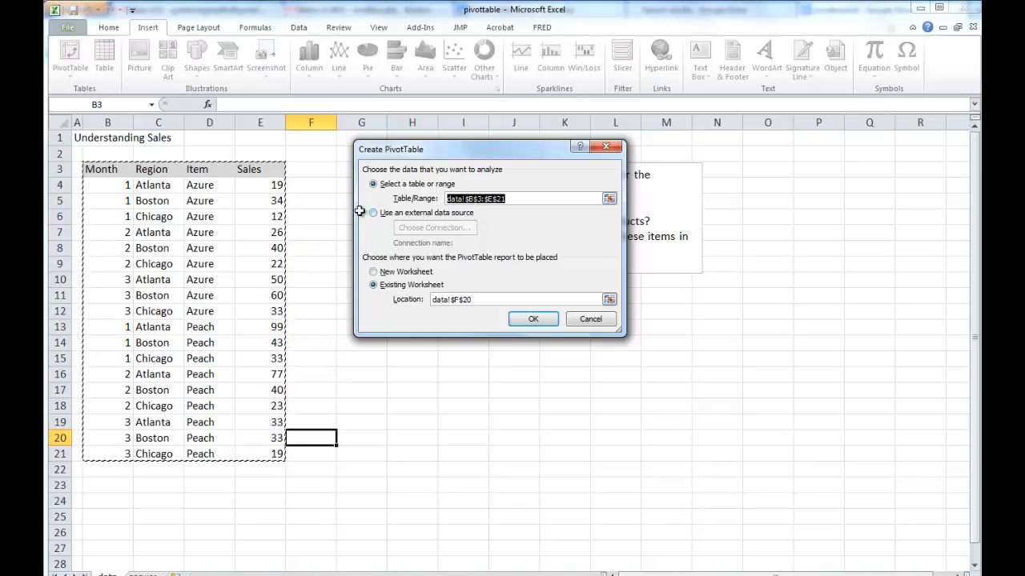
click(374, 273)
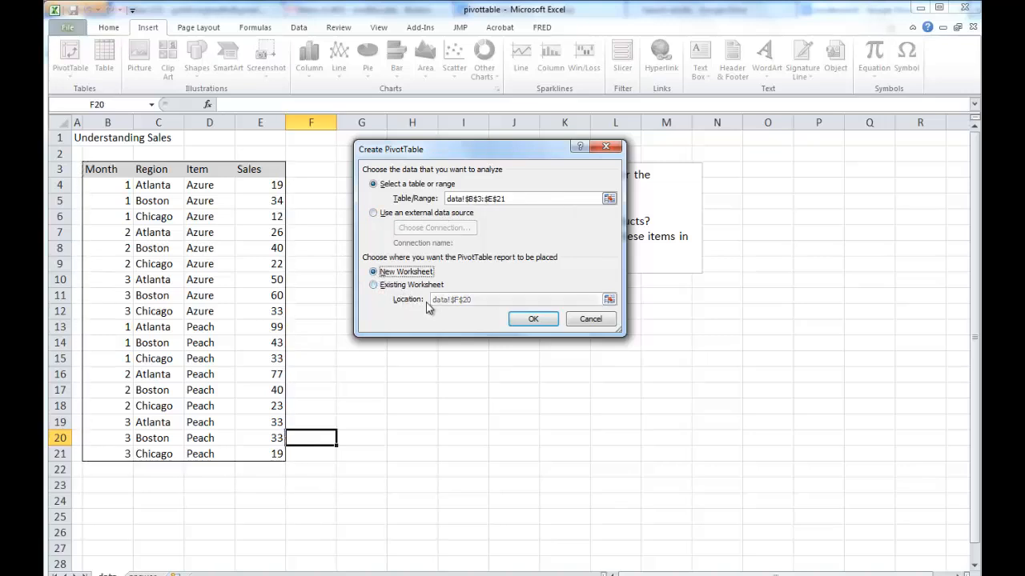
click(530, 323)
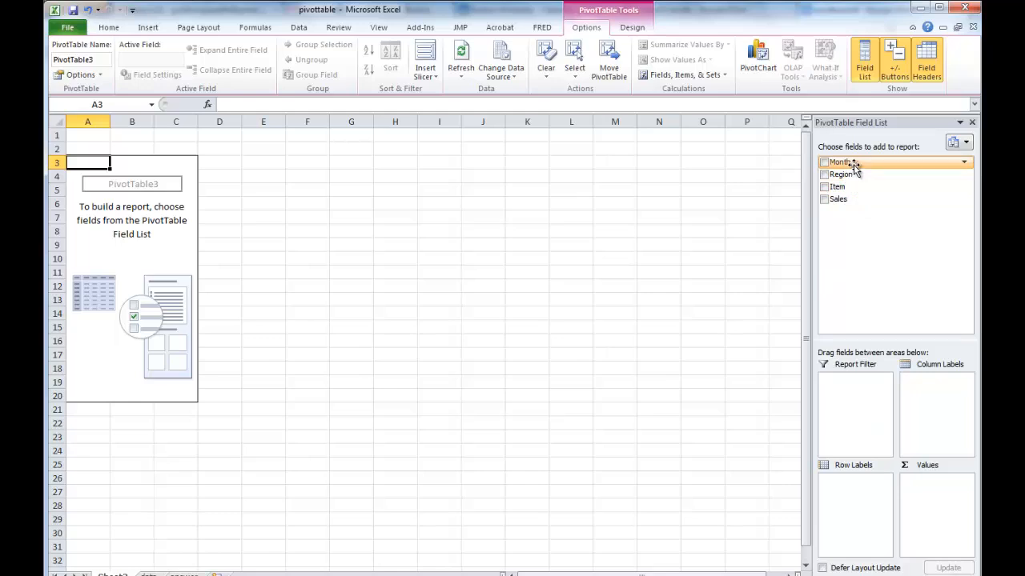
Set Month as the PivotTable's row labels and summarize Sales as the values.
drag(842, 163, 850, 499)
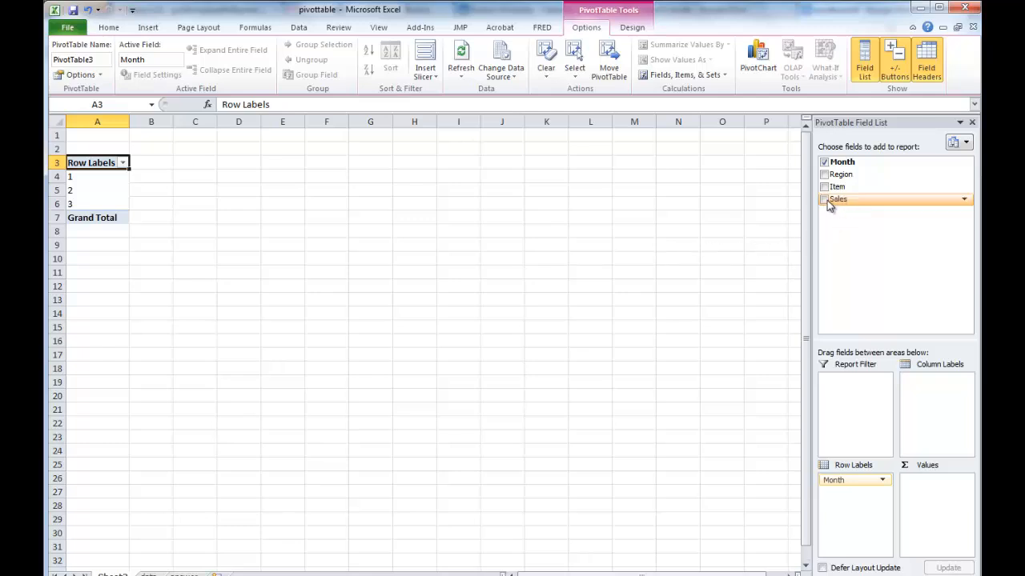
drag(838, 203, 928, 491)
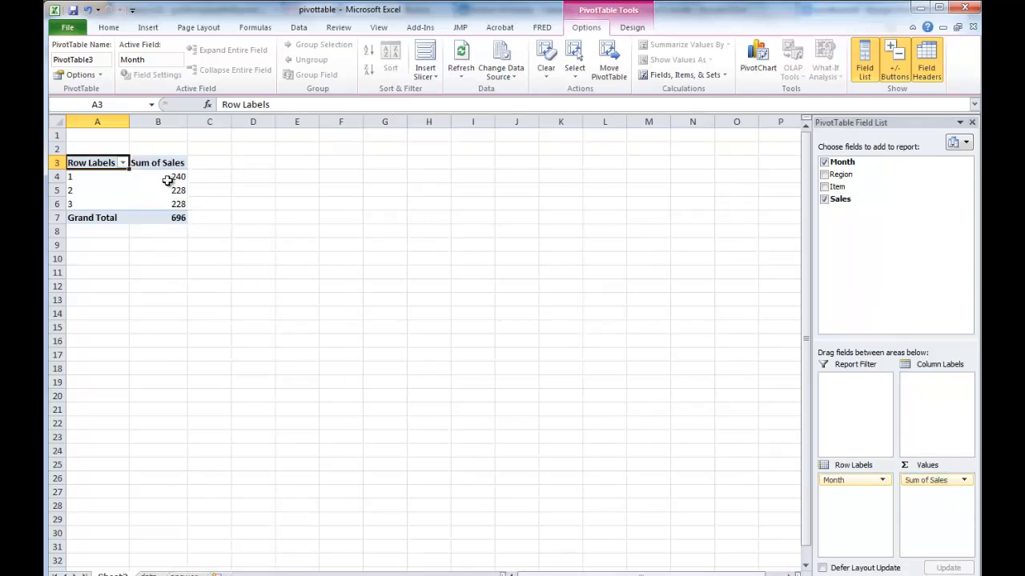
mouse_move(157, 176)
mouse_move(184, 207)
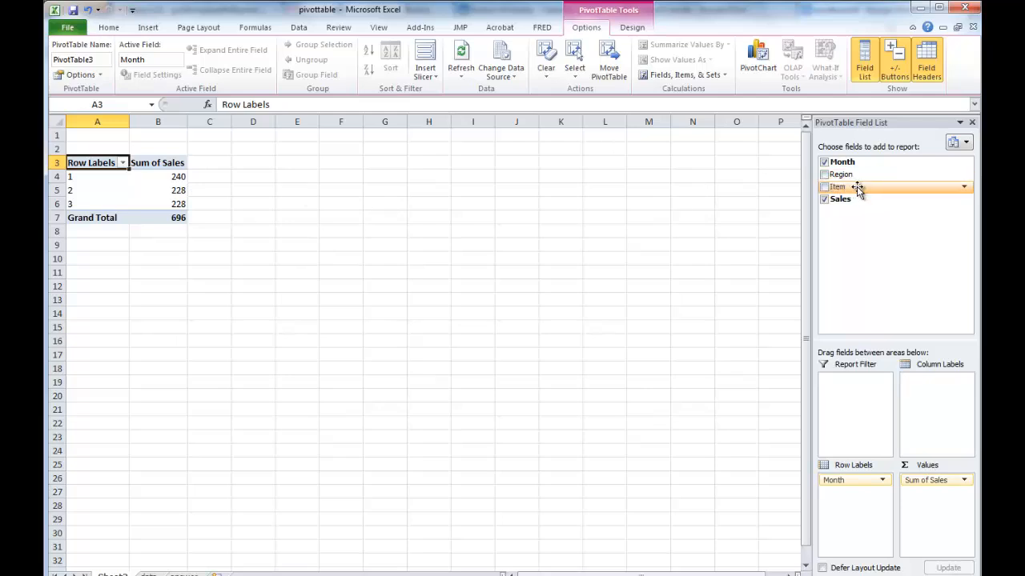
Break the monthly sales down by Item as column labels and widen the Peach column.
drag(856, 188, 876, 421)
drag(864, 461, 942, 392)
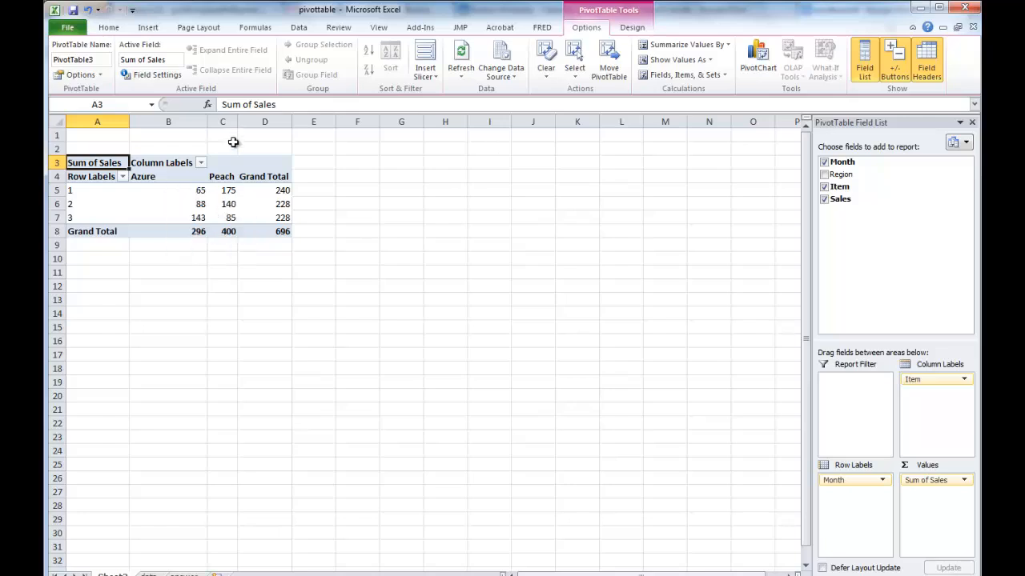
drag(237, 121, 260, 122)
Apply blue gradient-fill data bars to the monthly Azure and Peach sales in B5:C7 and compare the two products' trends.
drag(190, 190, 252, 217)
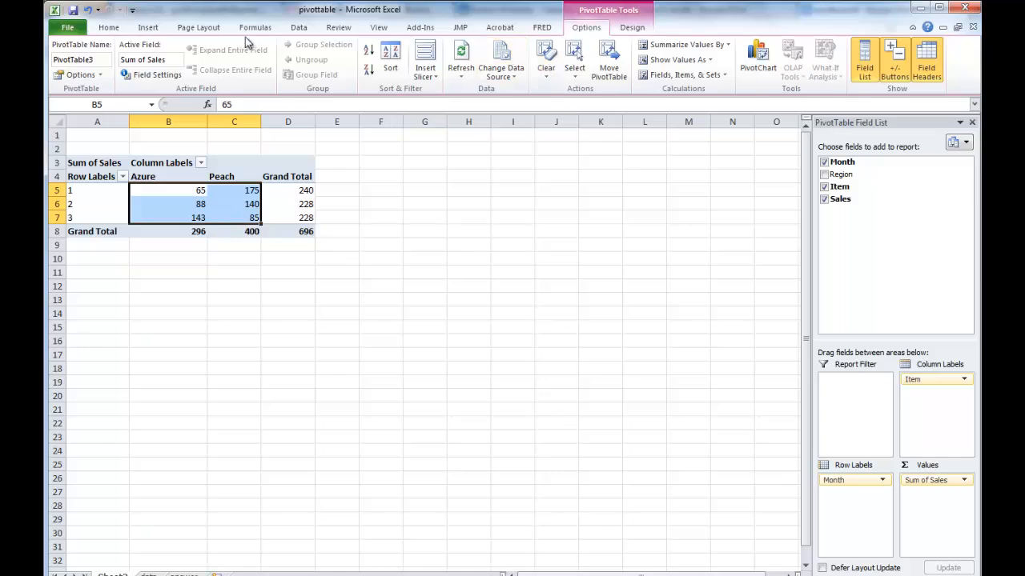
click(109, 27)
click(608, 77)
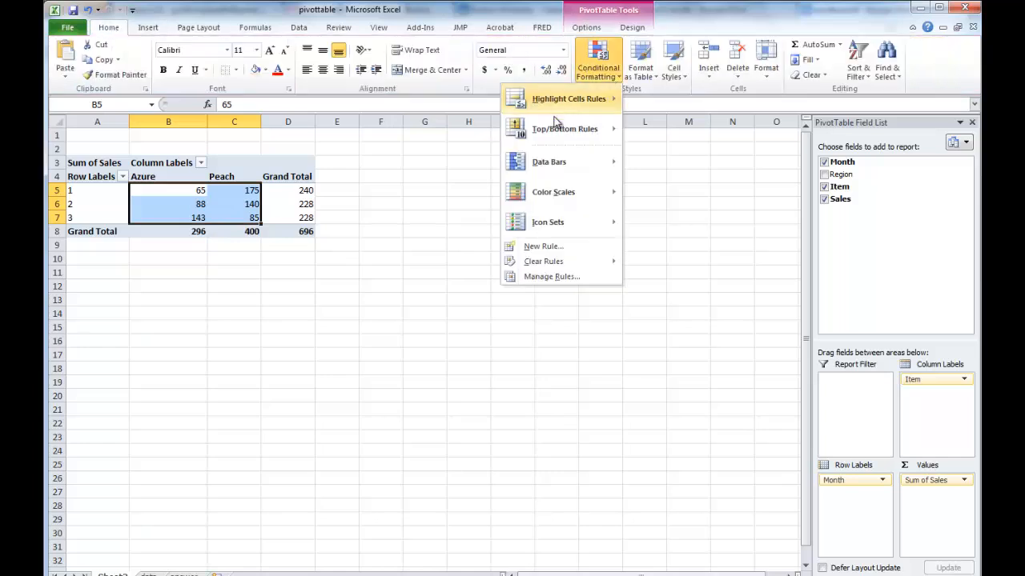
mouse_move(550, 164)
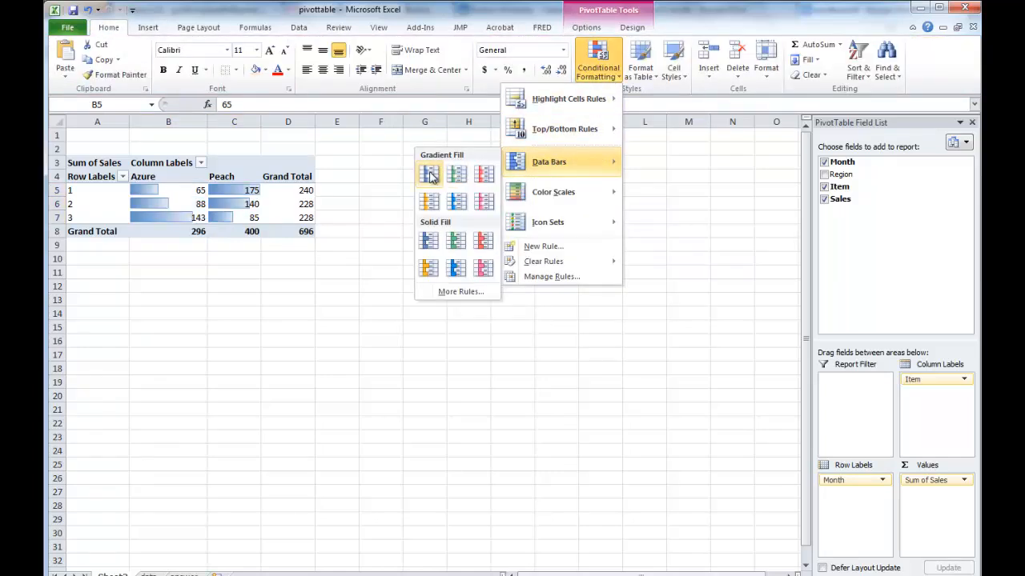
click(429, 175)
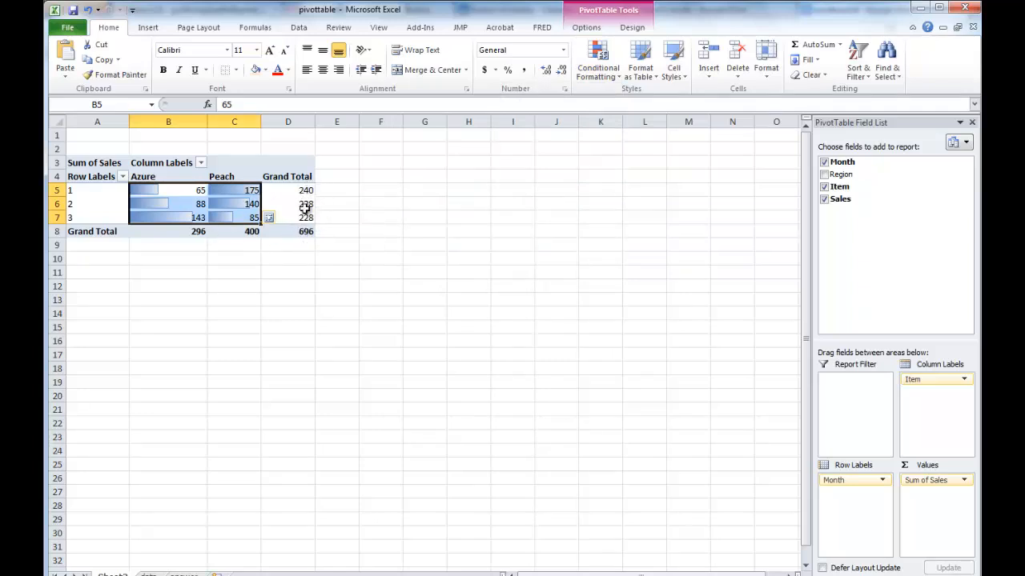
click(232, 245)
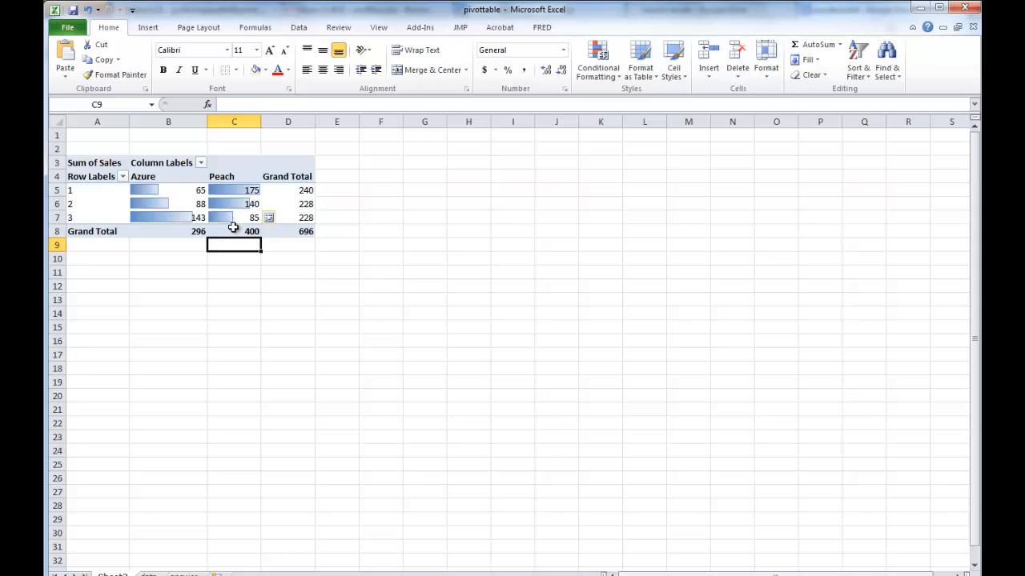
mouse_move(233, 228)
mouse_move(294, 223)
mouse_move(228, 209)
mouse_move(187, 199)
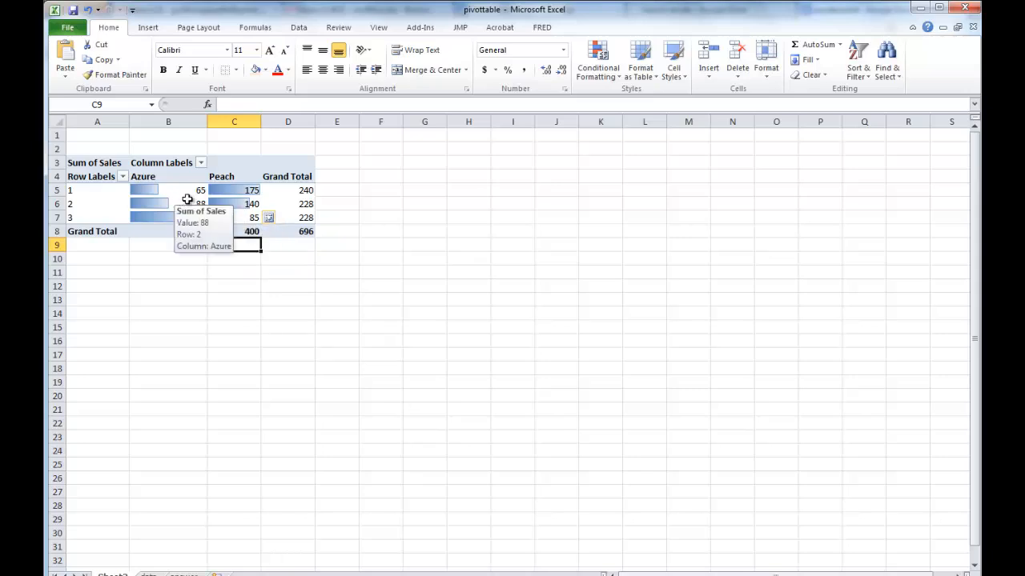
Add Region to the PivotTable's row labels beneath Month.
click(188, 192)
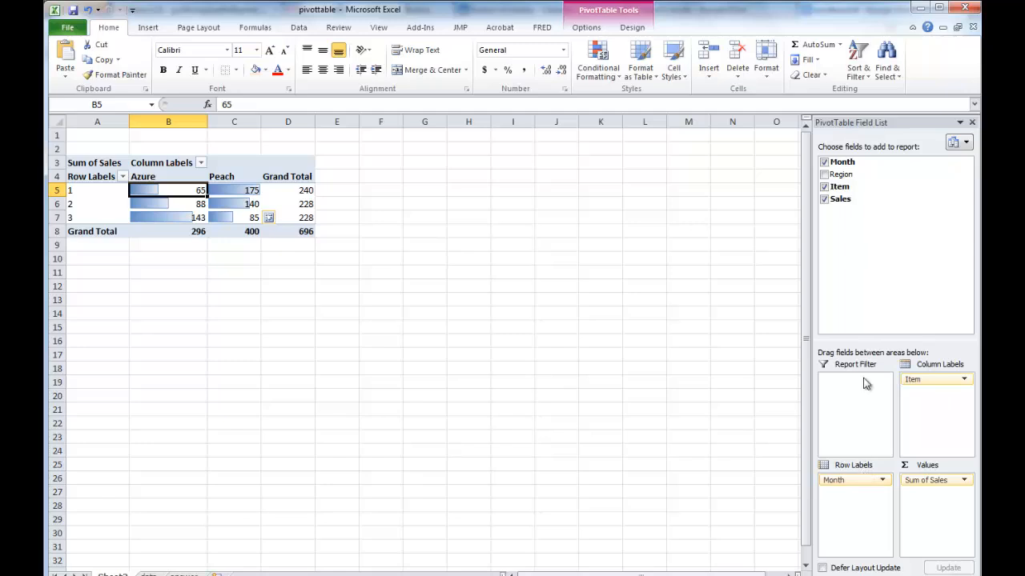
drag(847, 174, 850, 494)
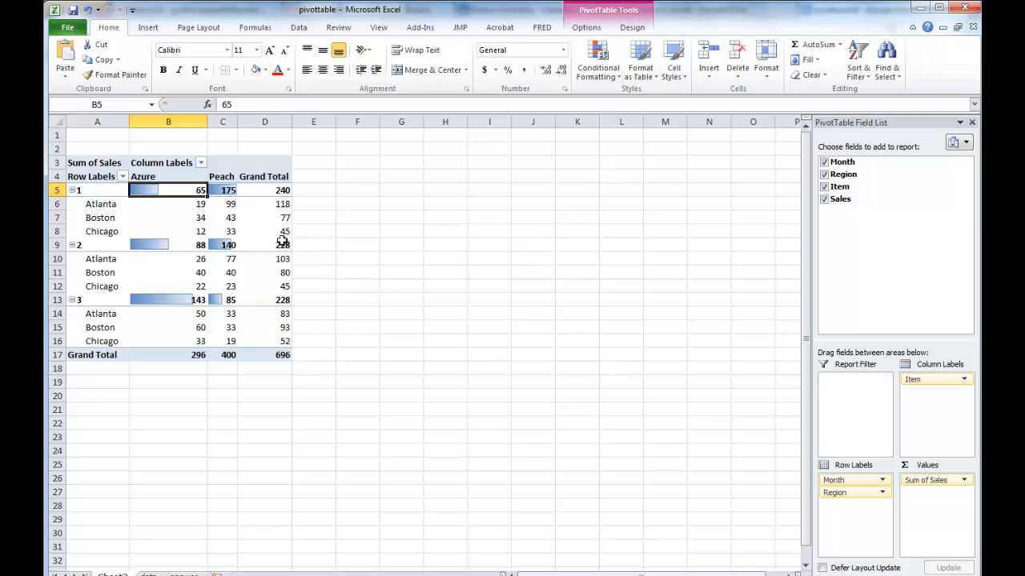
mouse_move(178, 190)
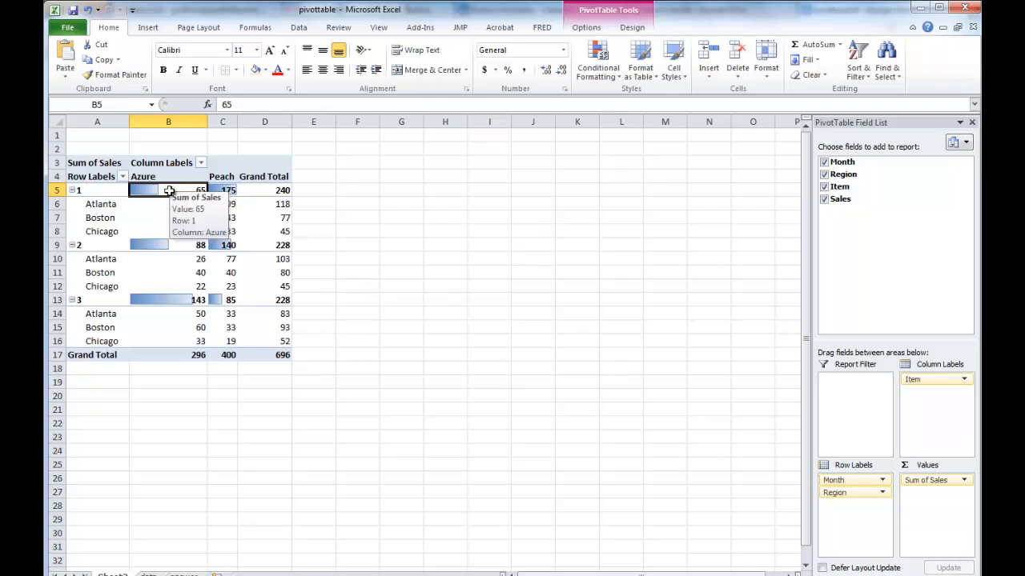
Clear the conditional formatting rules from the Azure and Peach sales cells B5:C16.
drag(201, 191, 210, 342)
click(598, 64)
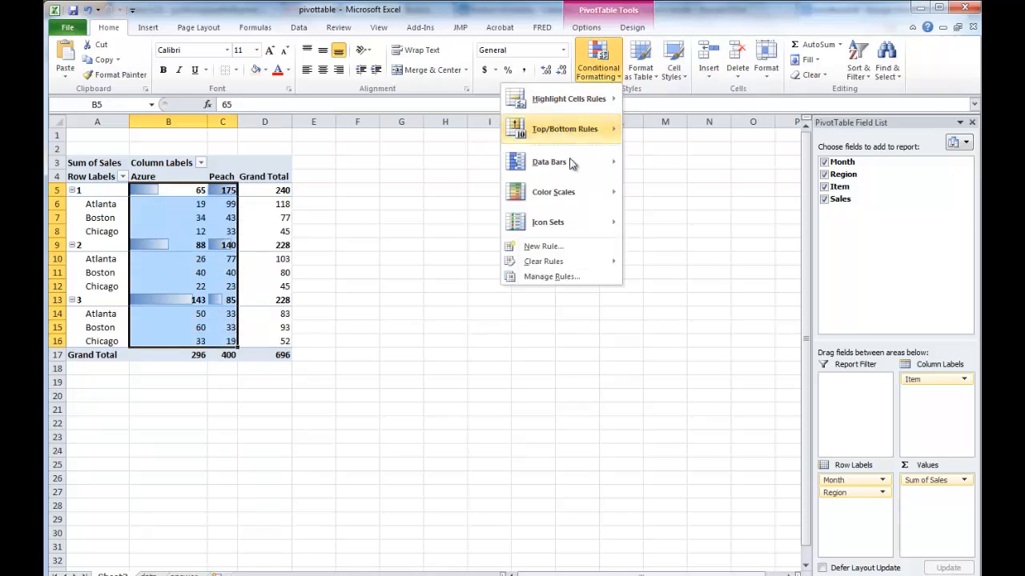
mouse_move(572, 266)
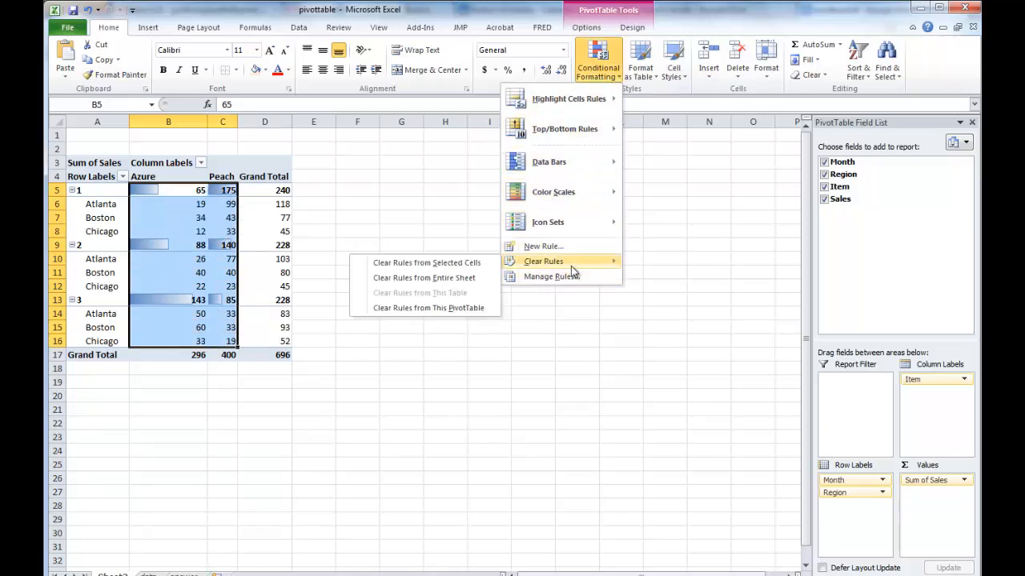
click(470, 263)
click(373, 245)
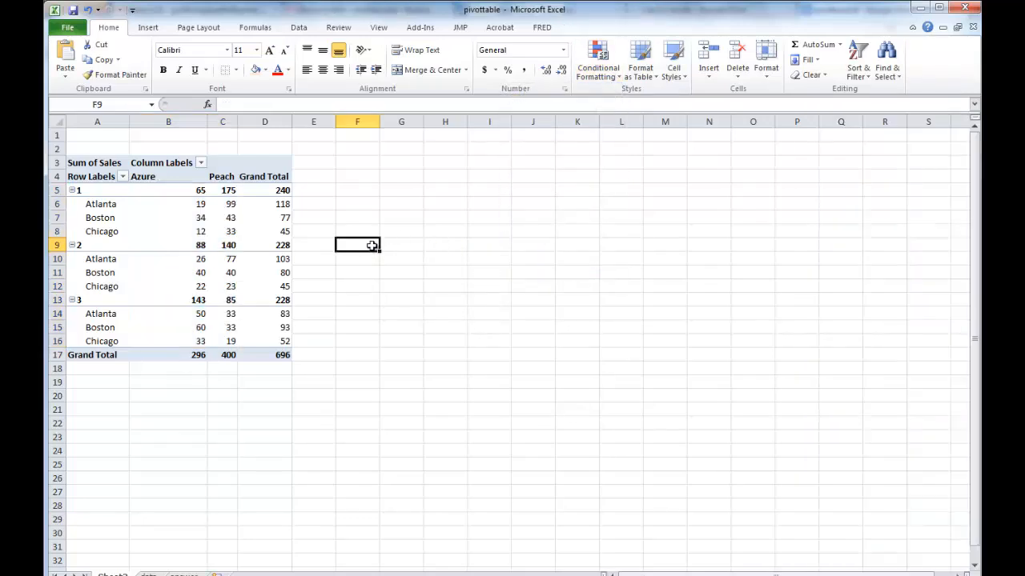
Widen the Peach column and reorder the row labels so that Month is nested under Region.
click(227, 232)
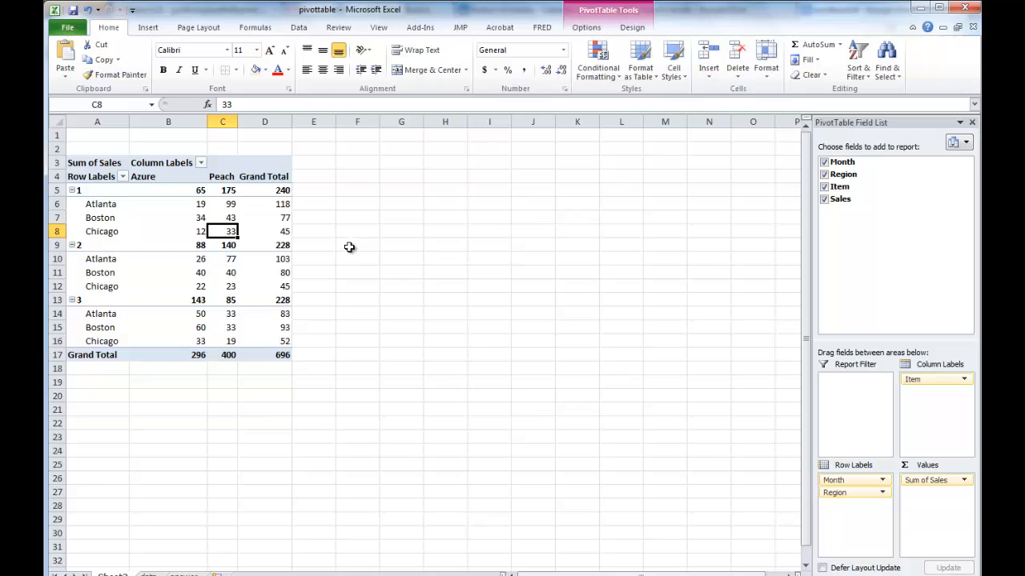
drag(238, 122, 265, 121)
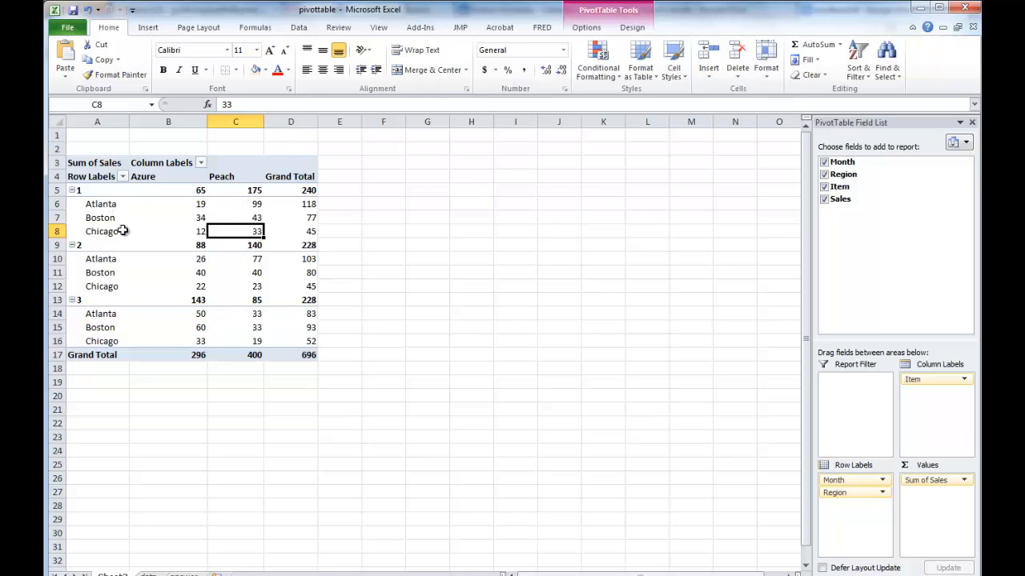
click(854, 495)
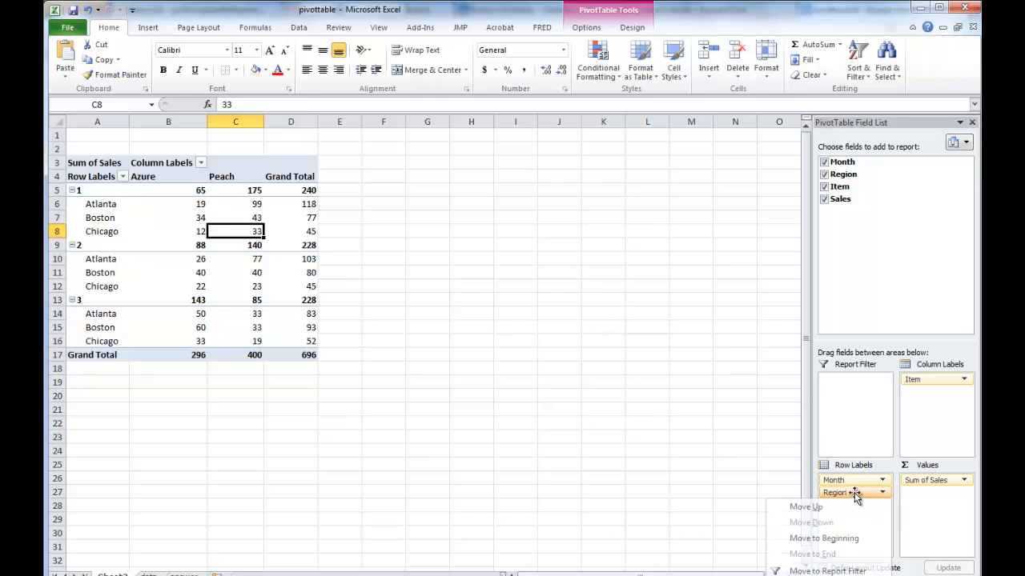
drag(850, 481, 857, 513)
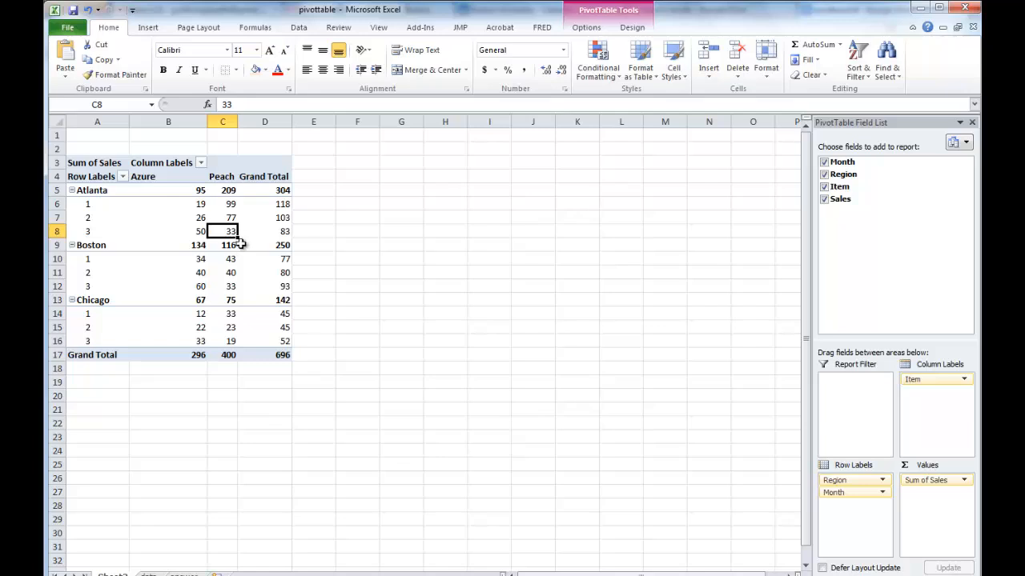
Examine the monthly Azure and Peach sales trends for Atlanta, Boston and Chicago, one region at a time.
click(184, 208)
drag(184, 214, 186, 232)
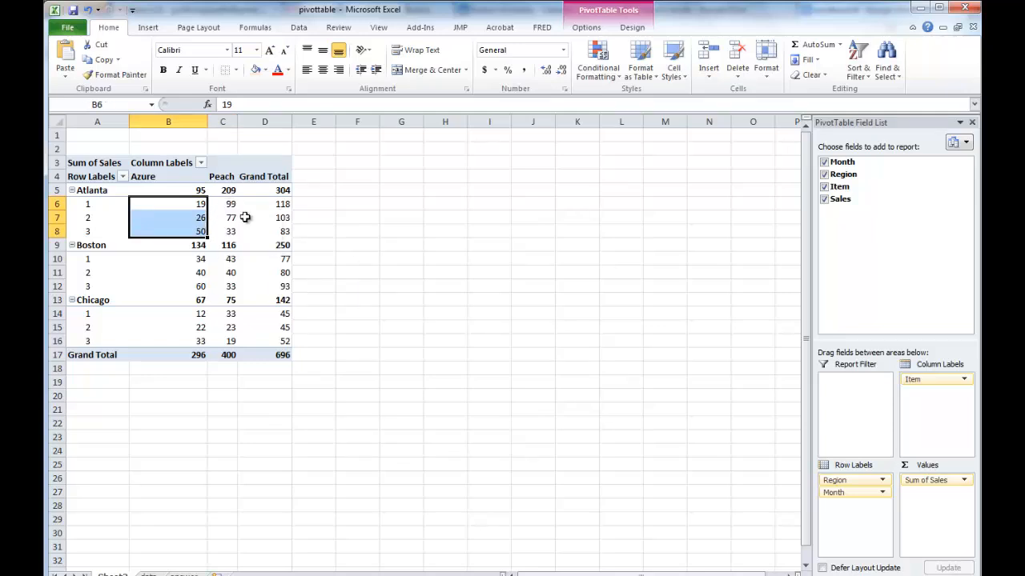
drag(228, 205, 232, 232)
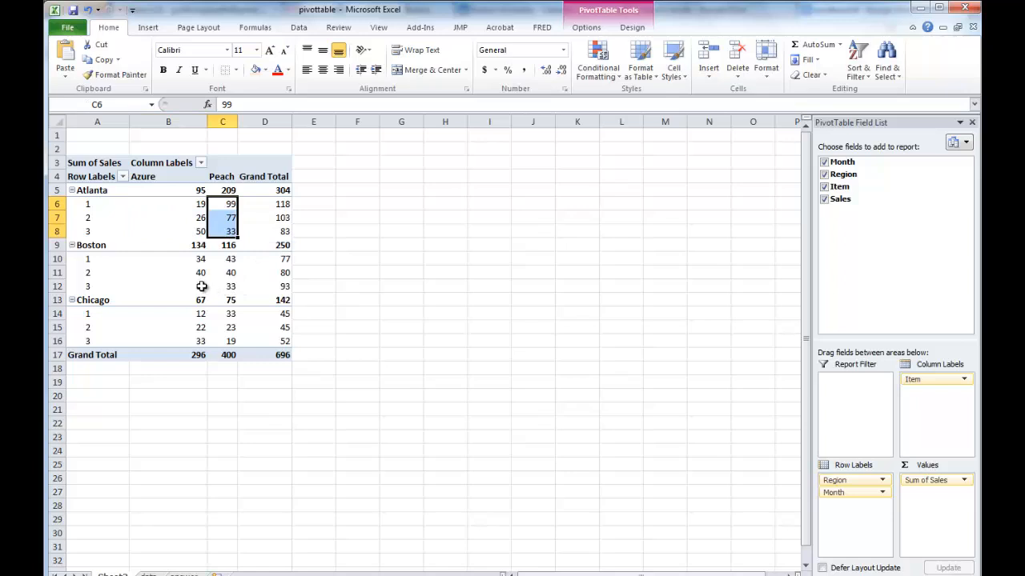
drag(183, 258, 184, 282)
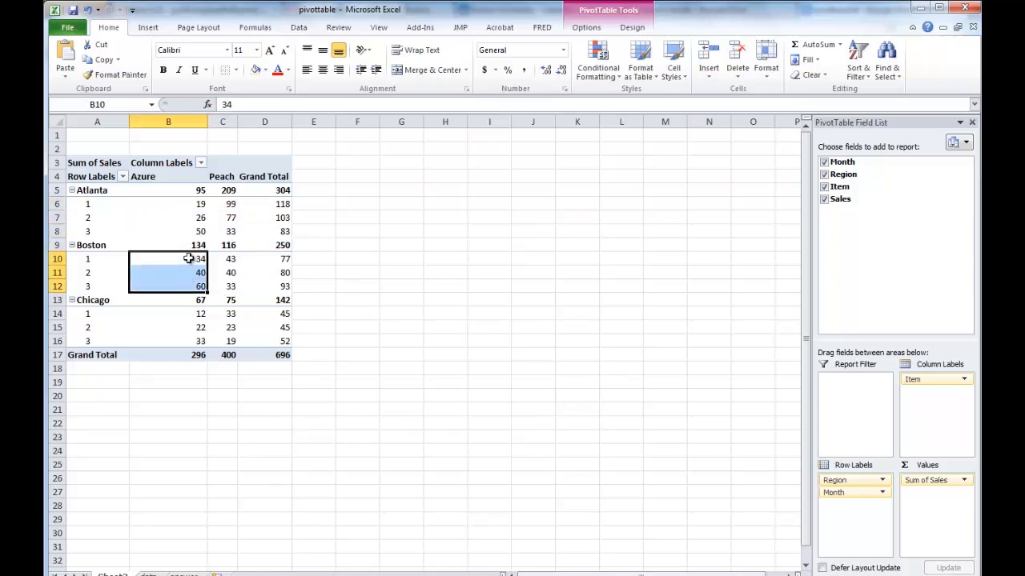
drag(232, 257, 237, 285)
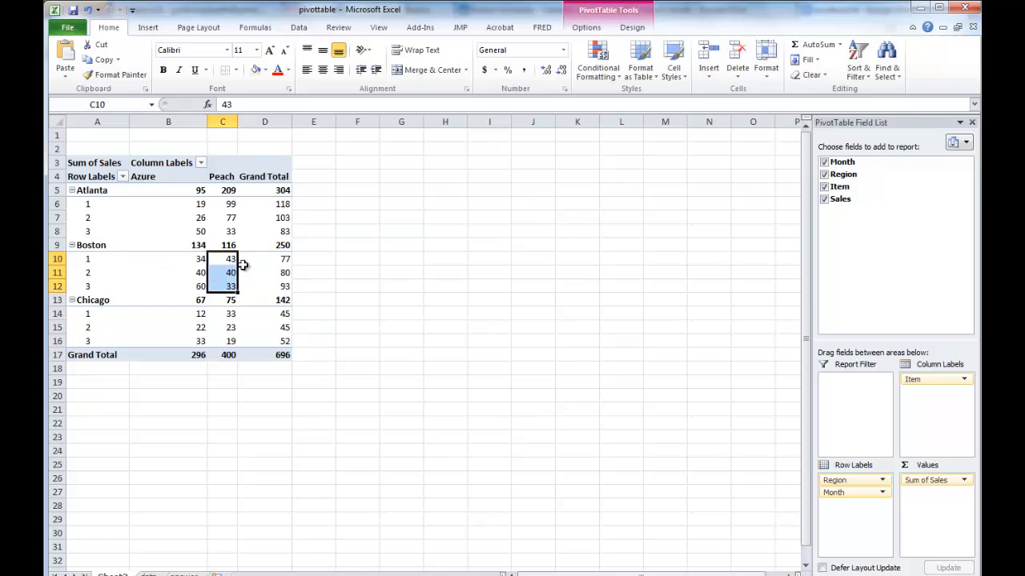
drag(182, 317, 178, 334)
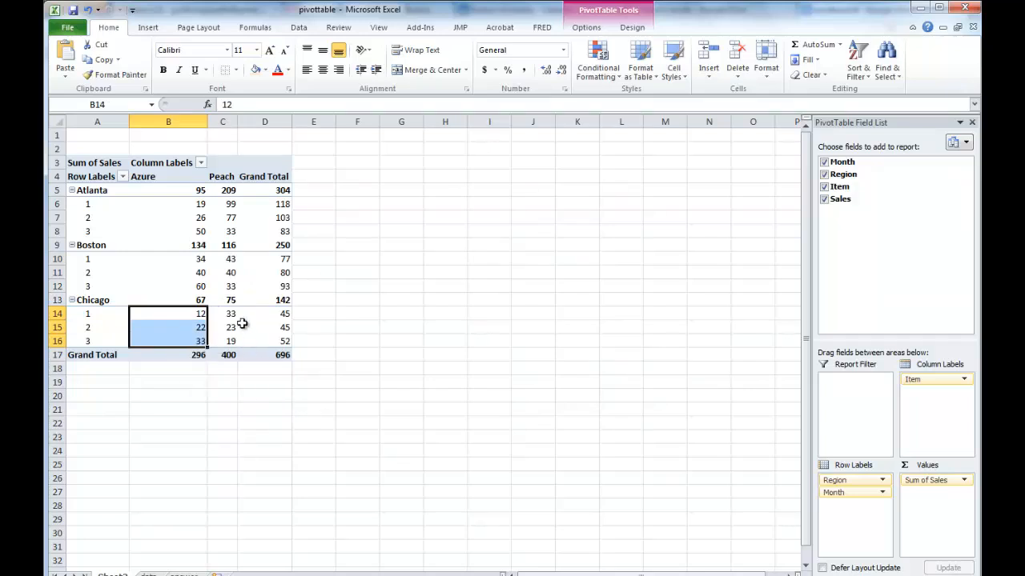
drag(230, 313, 231, 340)
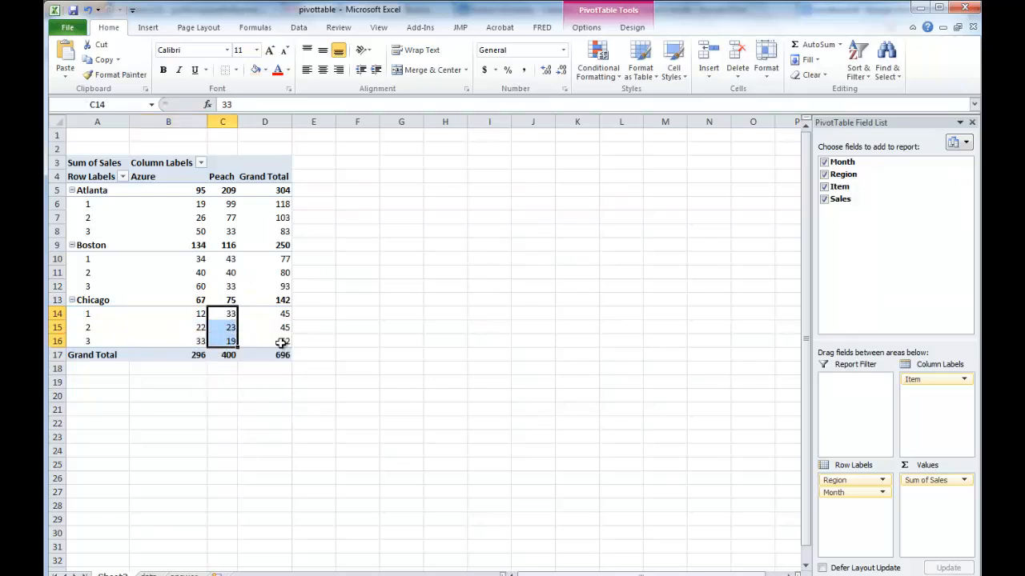